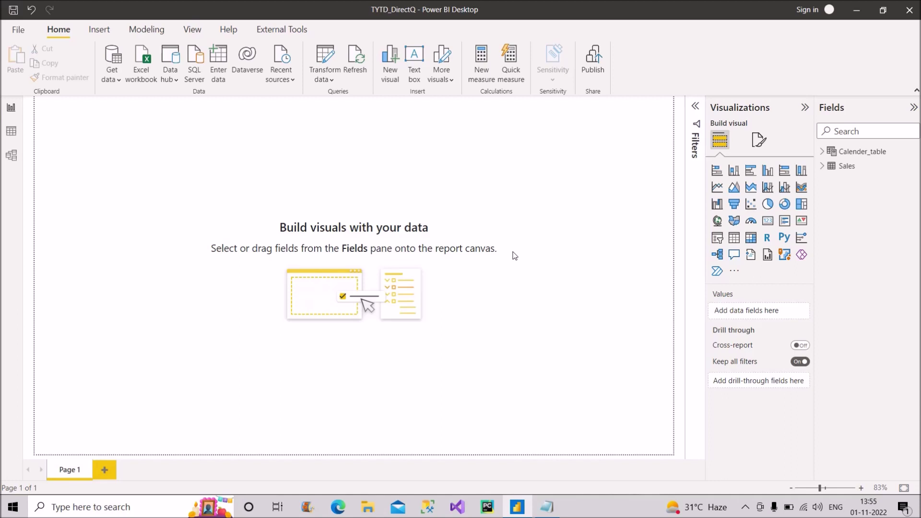
# Step: Check the table relationship, then review the Calender_table and 7-row Sales data before returning to the report
pyautogui.click(11, 155)
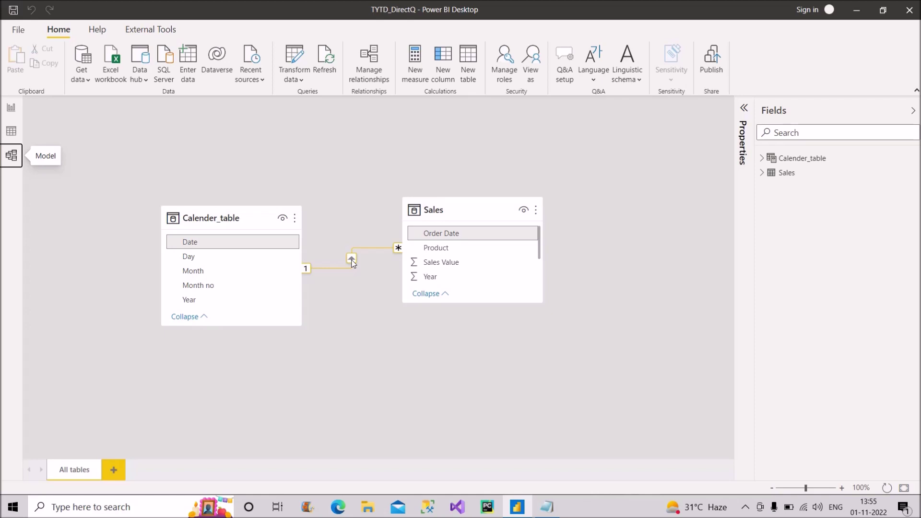
pyautogui.click(11, 107)
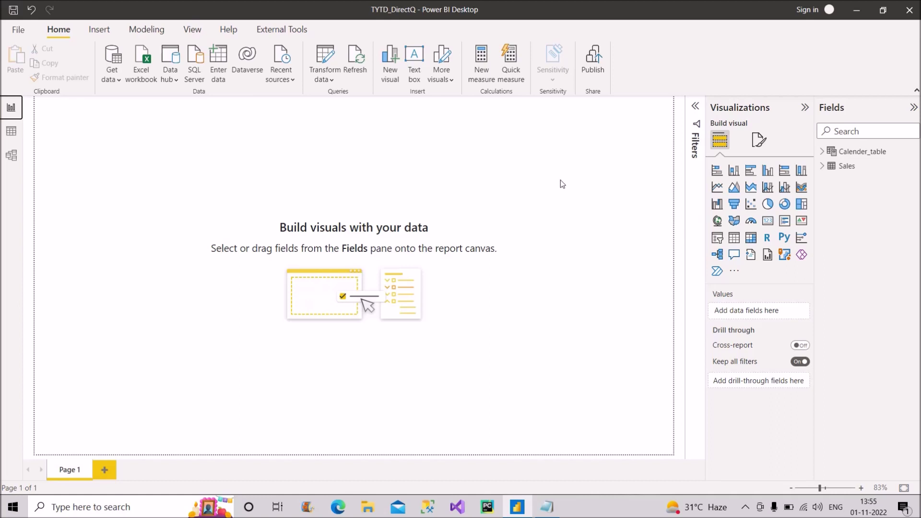
pyautogui.click(11, 132)
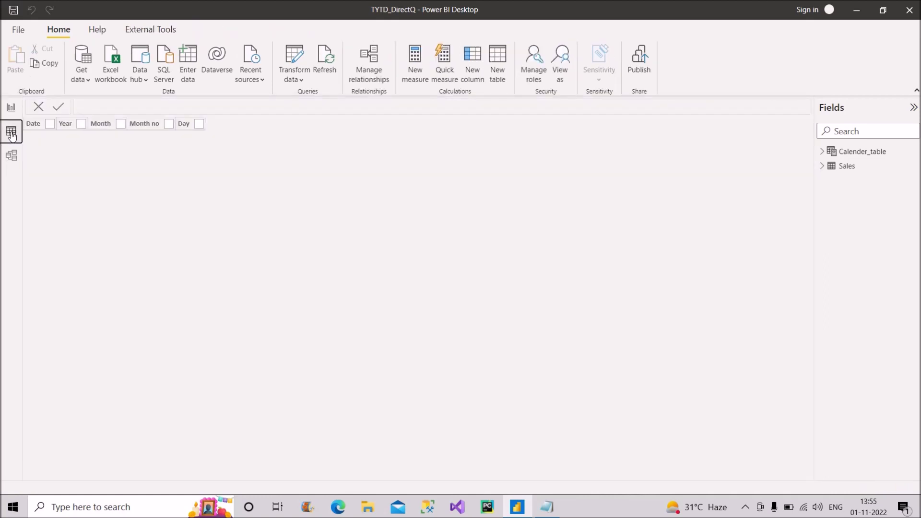
pyautogui.click(857, 150)
pyautogui.click(844, 168)
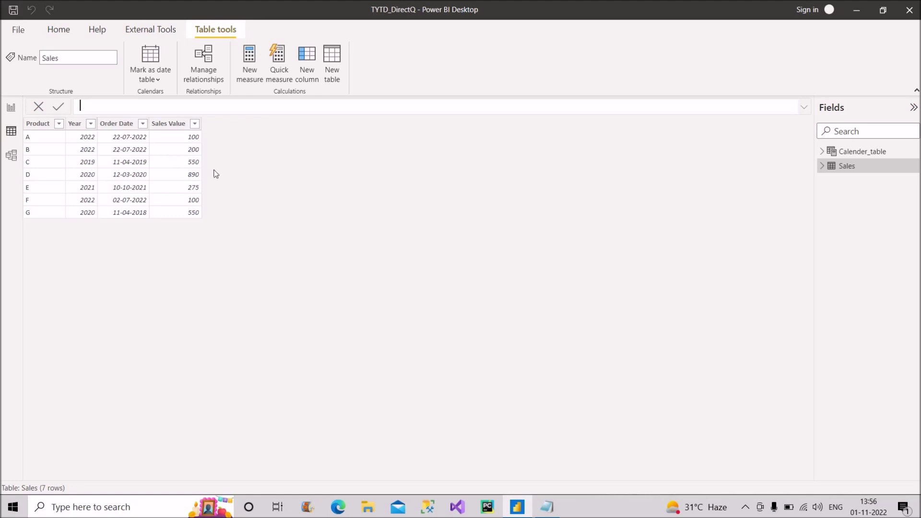
pyautogui.click(11, 108)
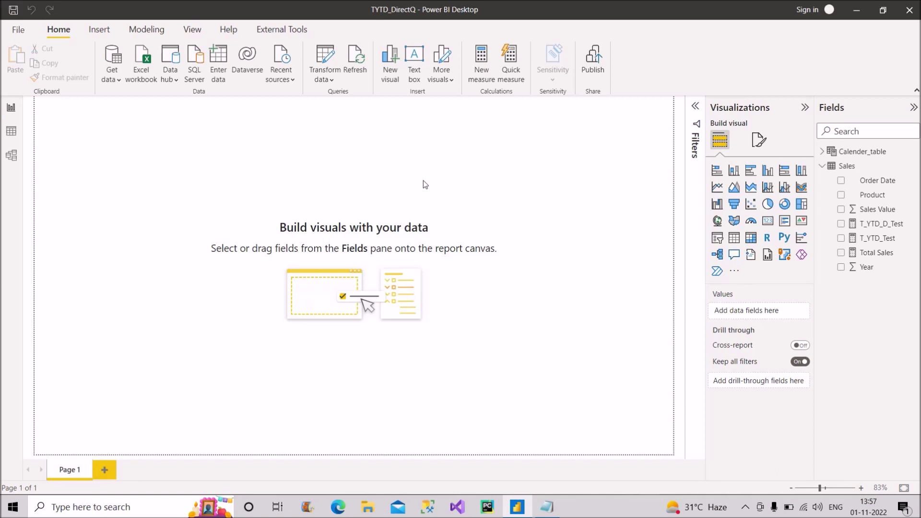
# Step: Start a new Sales measure named Totalytd_value using the TOTALYTD function
pyautogui.rightClick(870, 188)
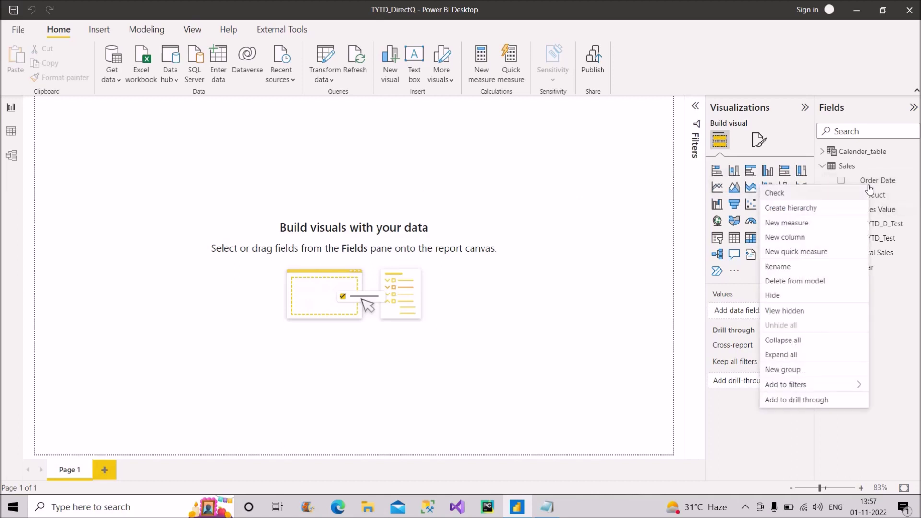
pyautogui.press('Escape')
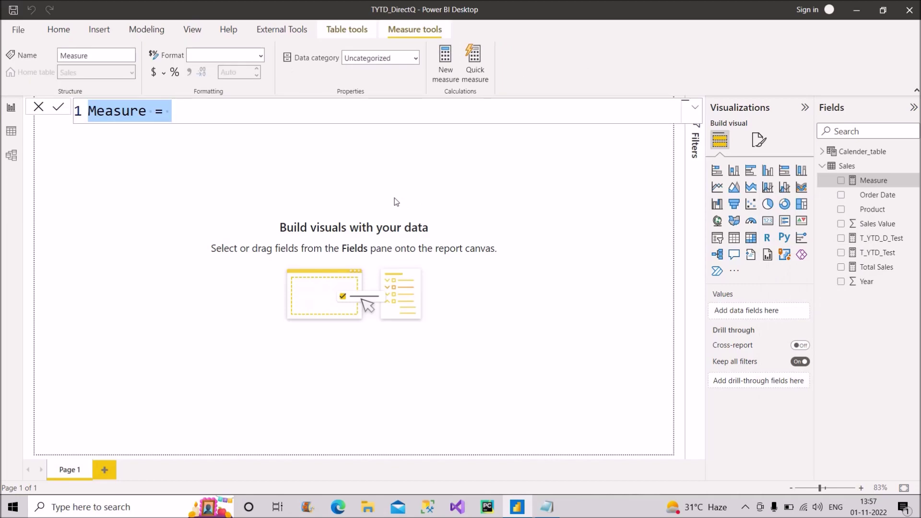
pyautogui.write('T')
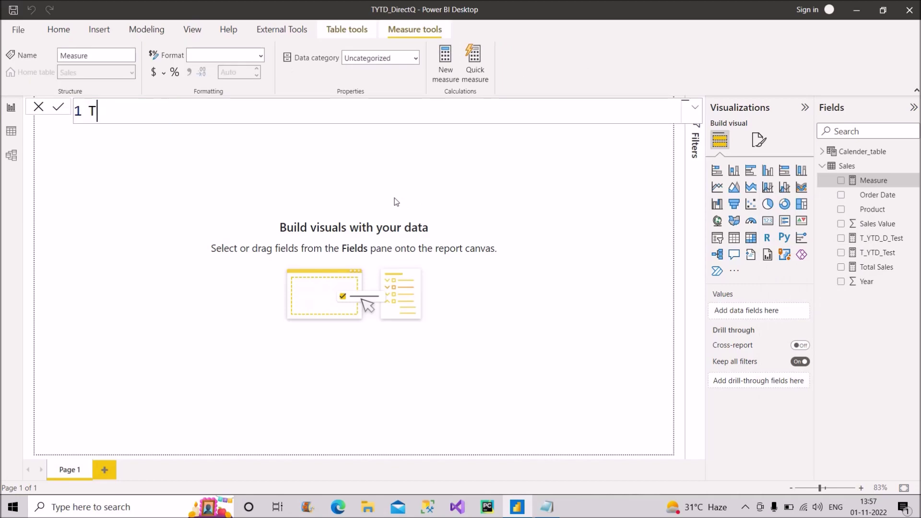
pyautogui.write('otalytd_val')
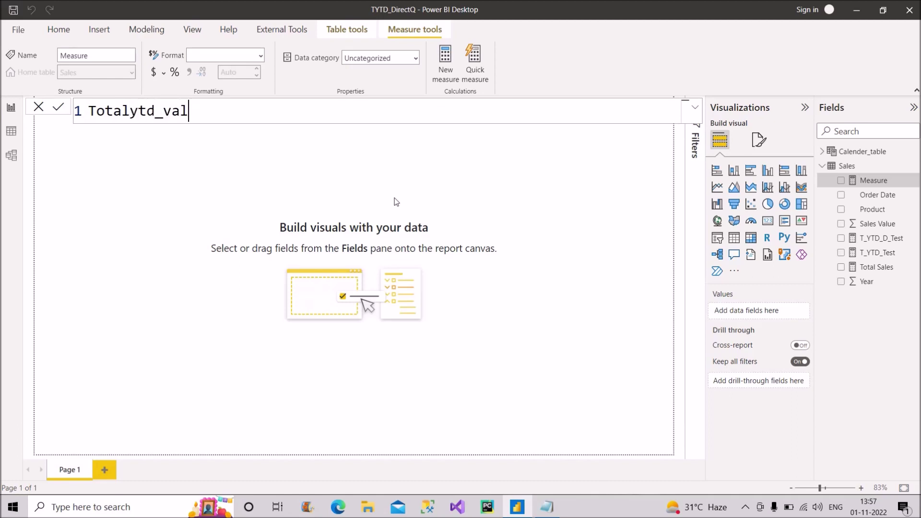
pyautogui.write('ue =')
pyautogui.write('total')
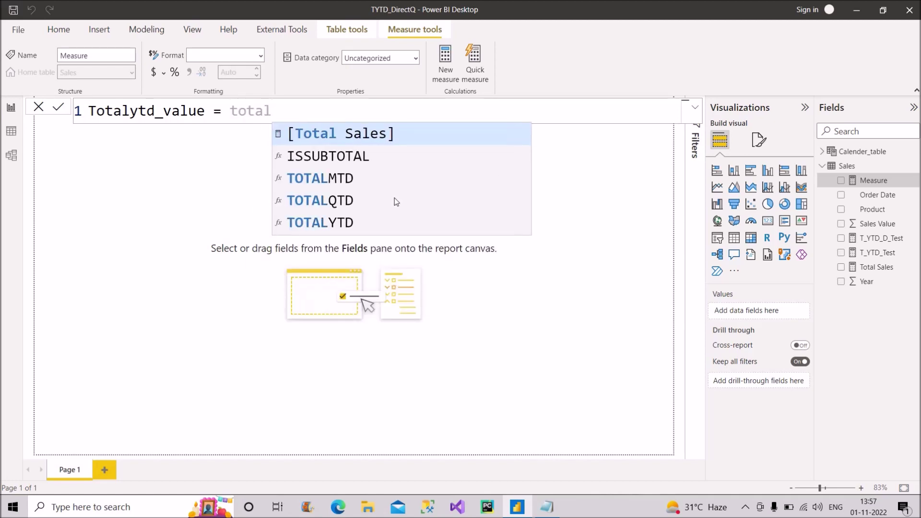
pyautogui.press('Down')
pyautogui.press('Down')
pyautogui.press('Down')
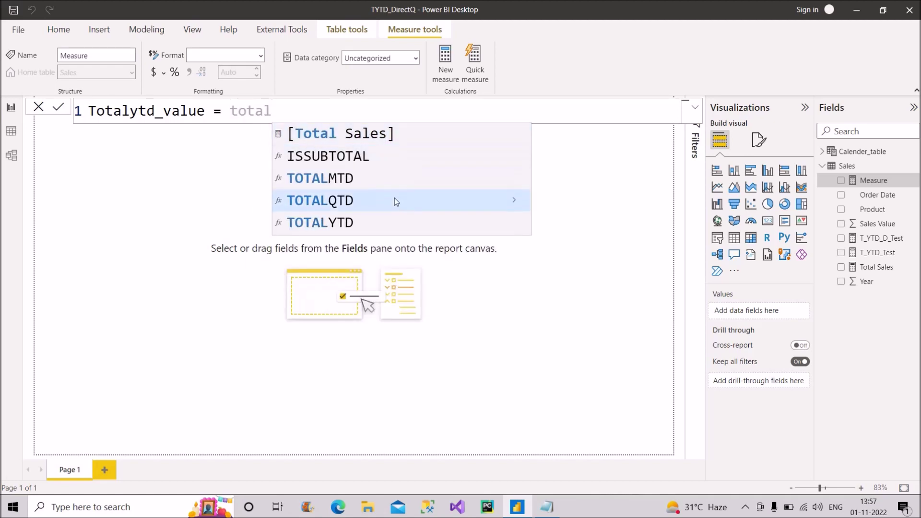
pyautogui.press('Down')
pyautogui.press('Tab')
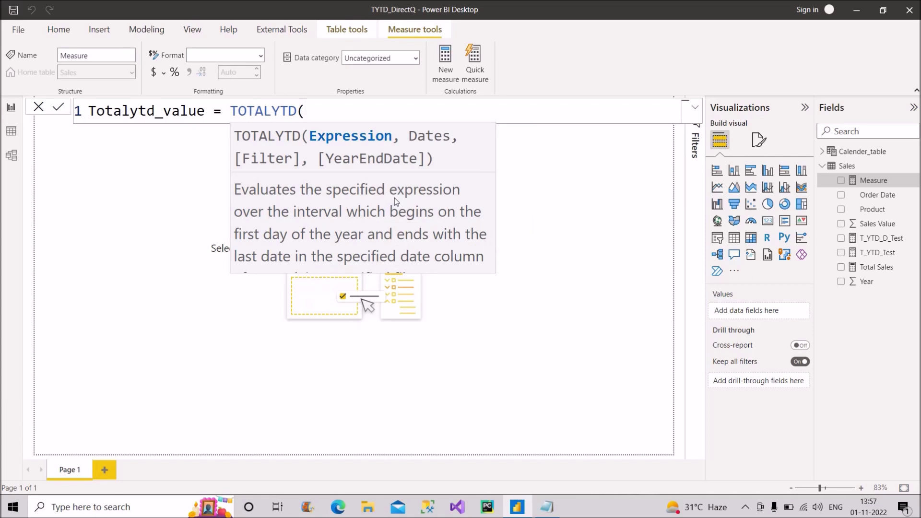
# Step: Complete it as TOTALYTD([Total Sales],Calender_table[Date]) and commit the measure
pyautogui.write('[tota')
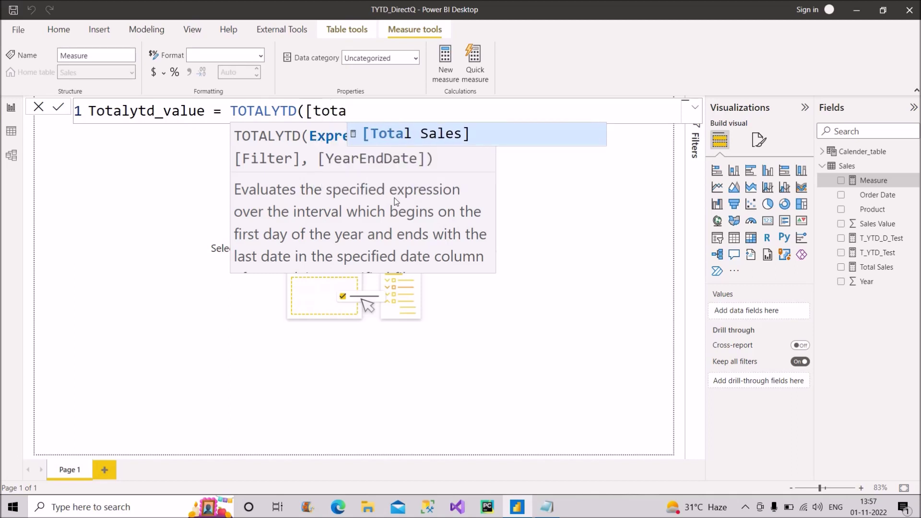
pyautogui.press('Tab')
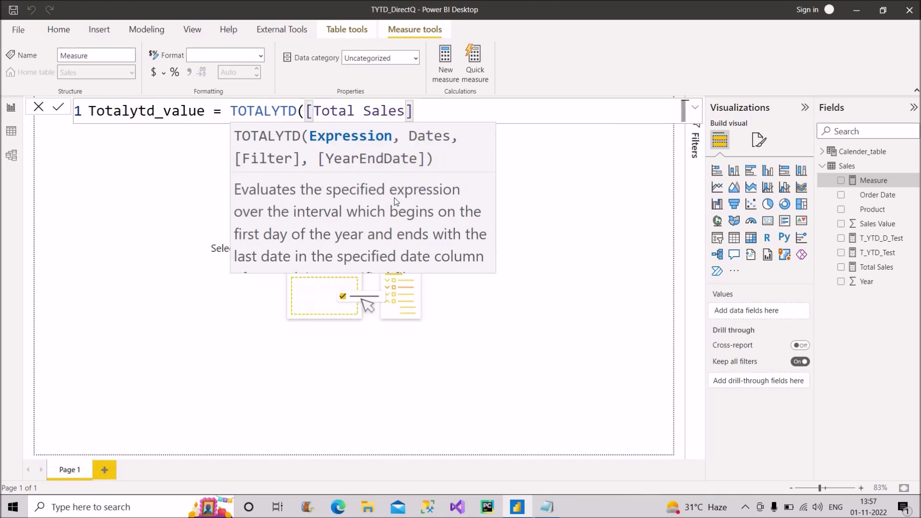
pyautogui.write(',')
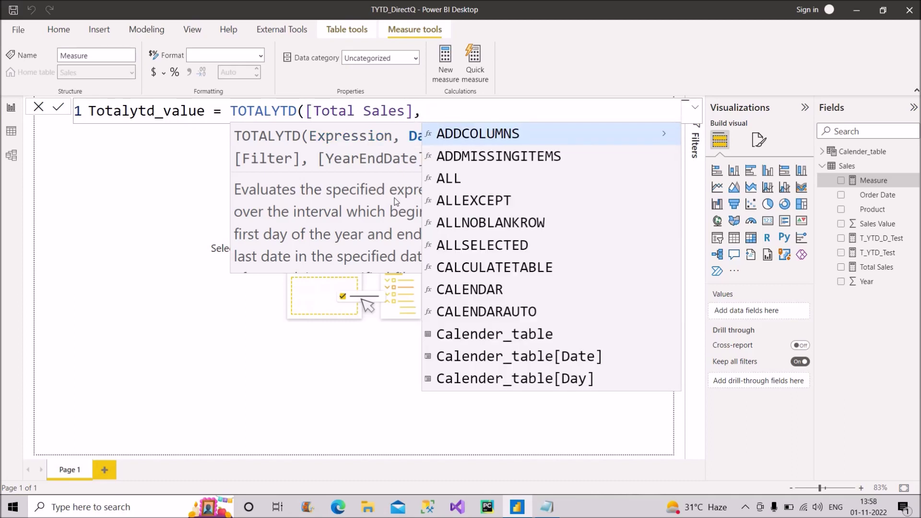
pyautogui.write('date')
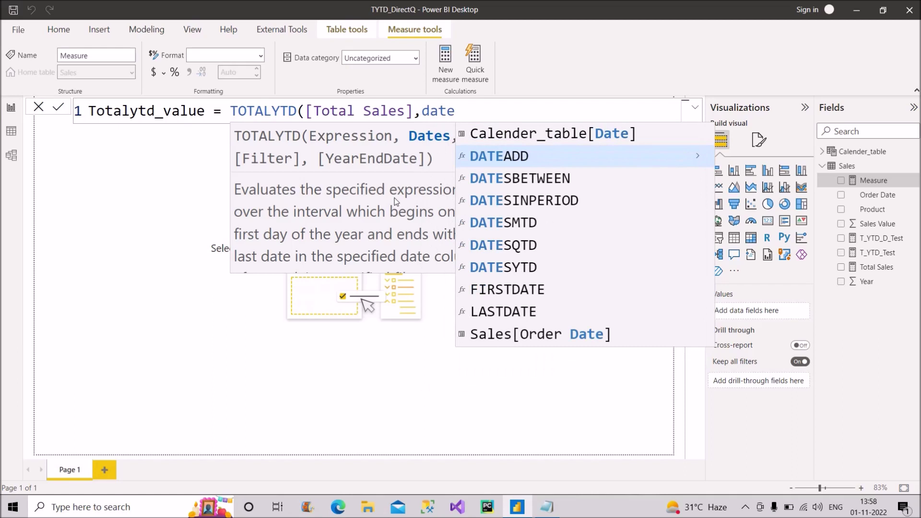
pyautogui.click(546, 136)
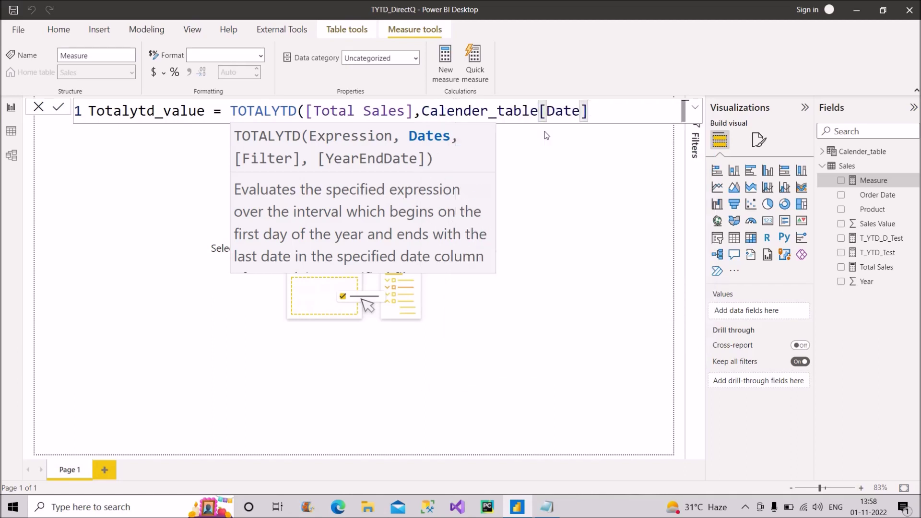
pyautogui.write(')')
pyautogui.press('Return')
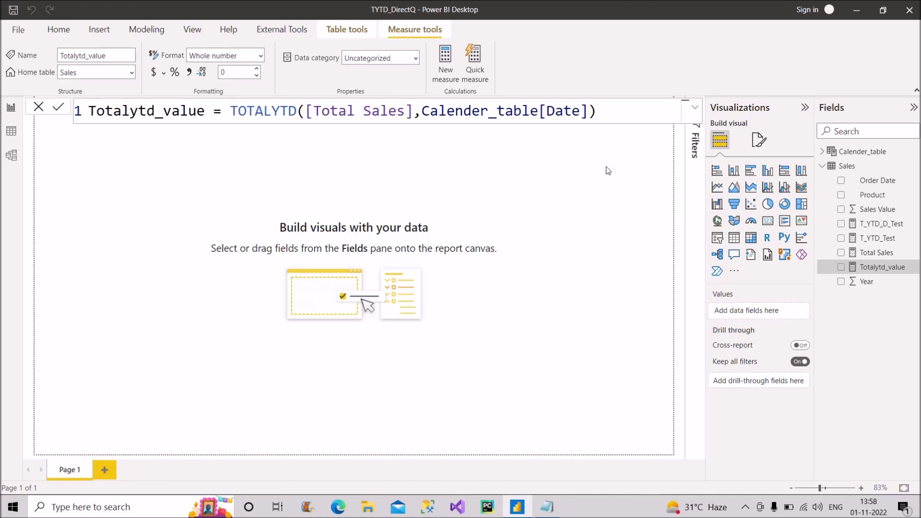
# Step: Show Totalytd_value as a card reading 400 on the left side of Page 1
pyautogui.moveTo(872, 268); pyautogui.dragTo(489, 207)
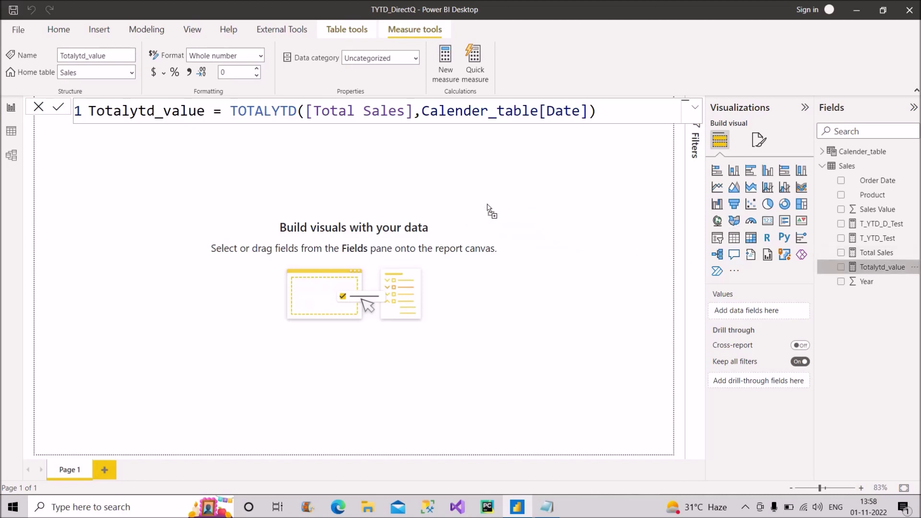
pyautogui.click(768, 221)
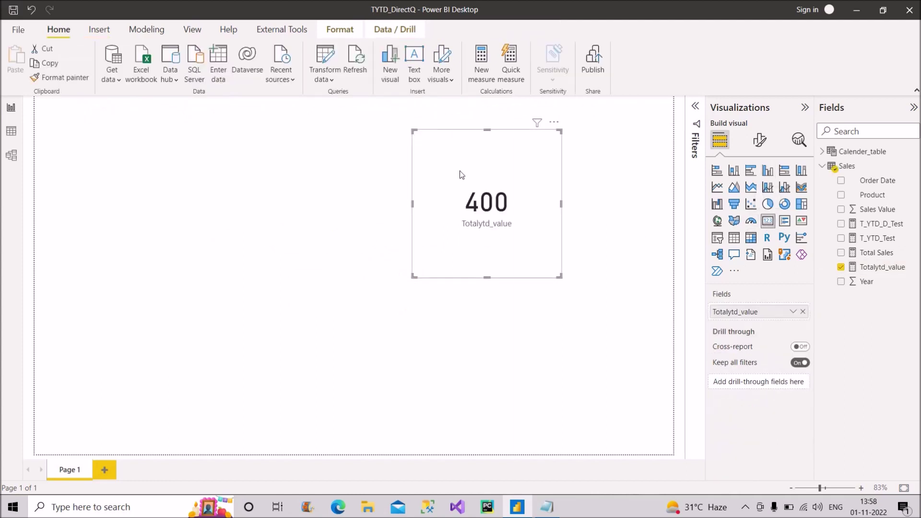
pyautogui.moveTo(515, 188); pyautogui.dragTo(229, 226)
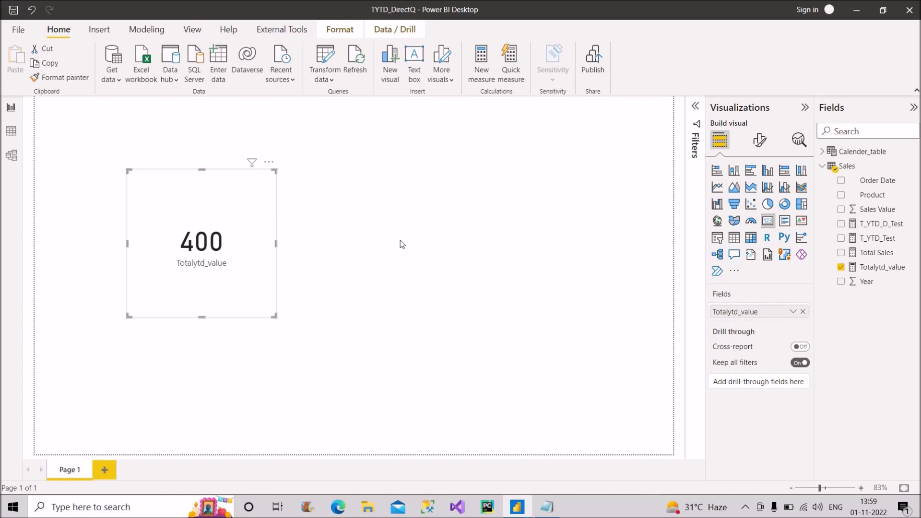
pyautogui.click(402, 244)
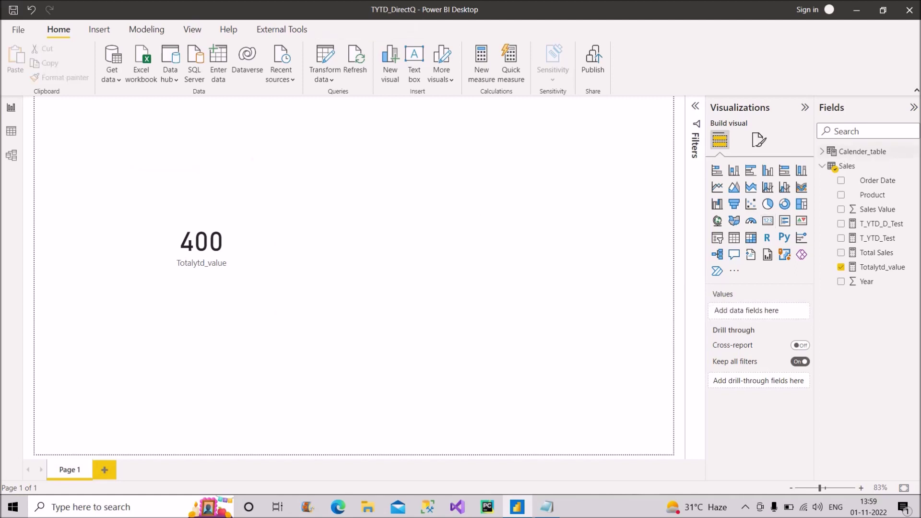
# Step: Start a new Sales measure Totalytd_direct = CALCULATE([Total Sales], in the formula bar
pyautogui.rightClick(868, 197)
pyautogui.click(790, 235)
pyautogui.write('To')
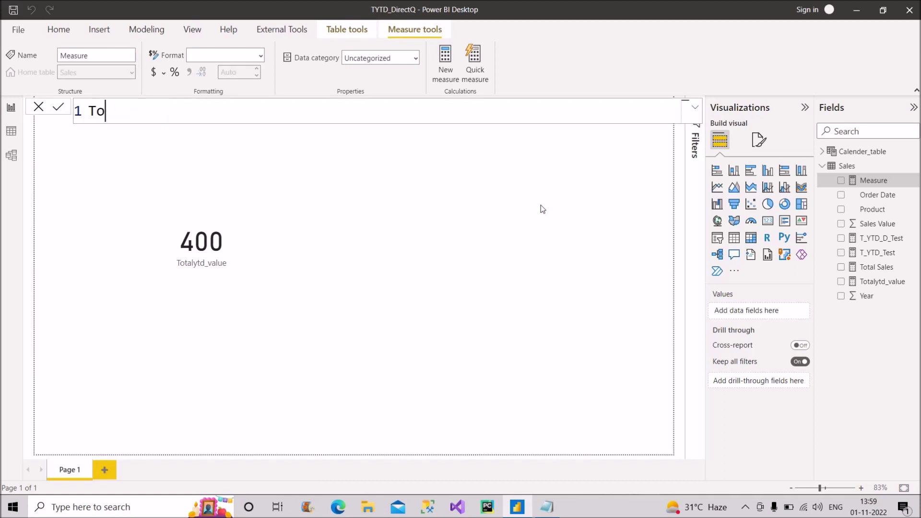
pyautogui.write('talytd_direct =')
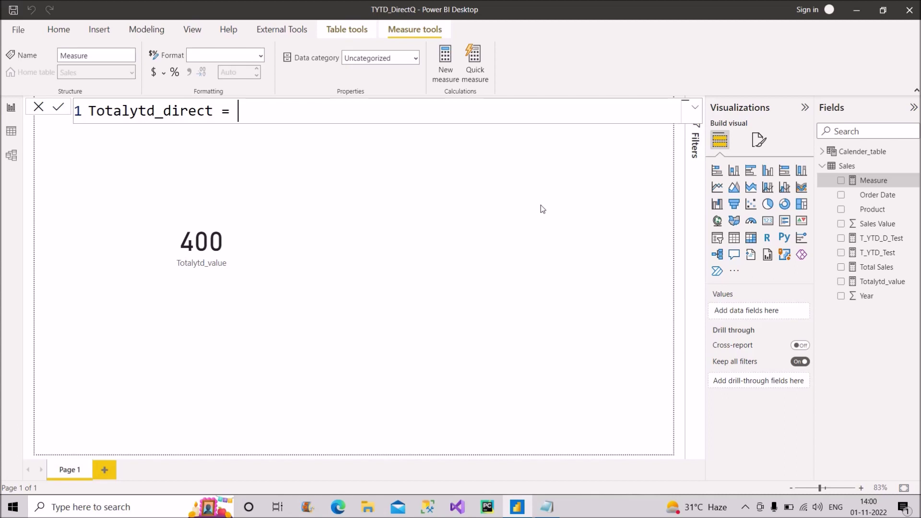
pyautogui.write('cal')
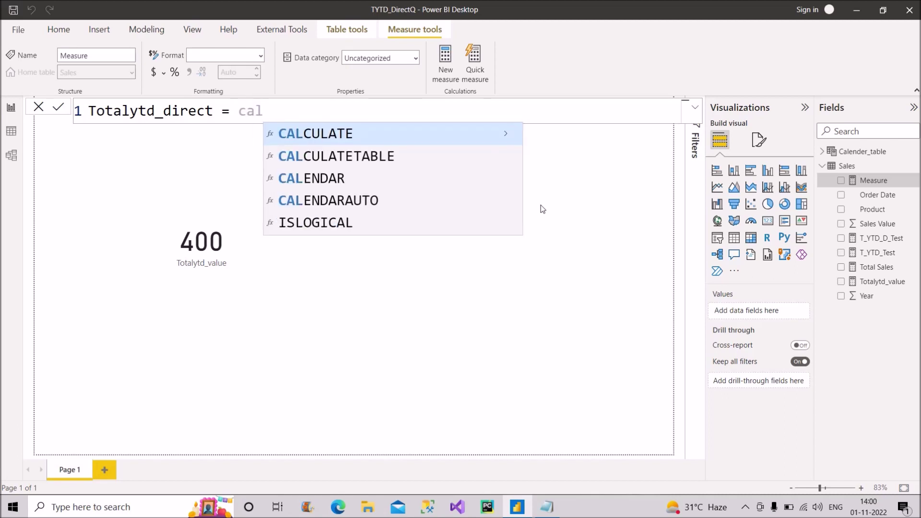
pyautogui.press('Tab')
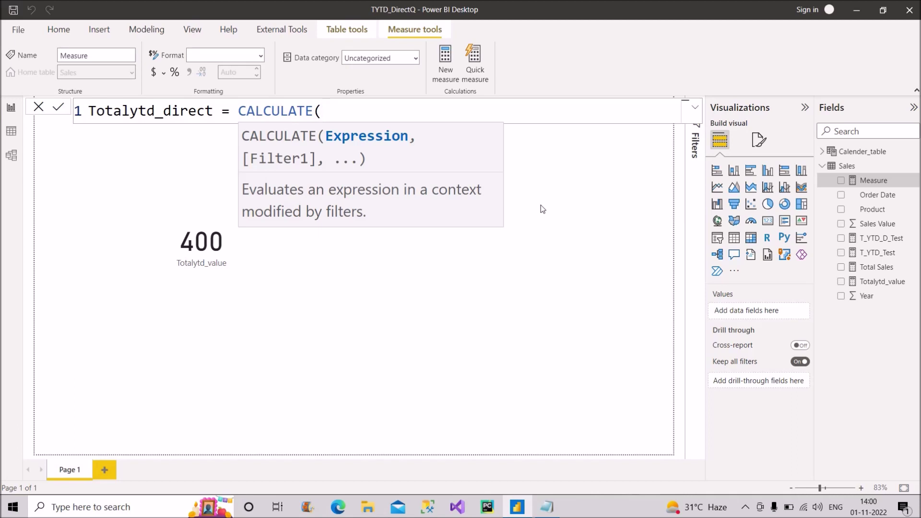
pyautogui.write('[t')
pyautogui.write('ot')
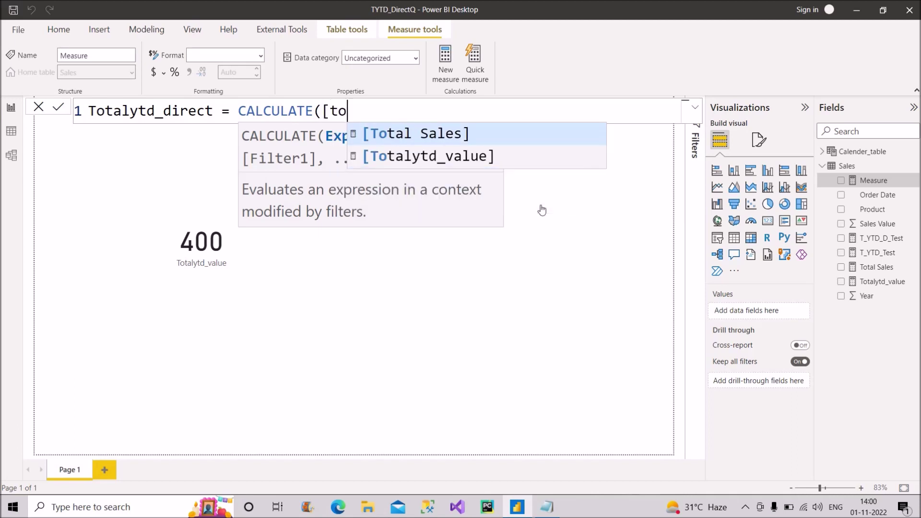
pyautogui.press('Tab')
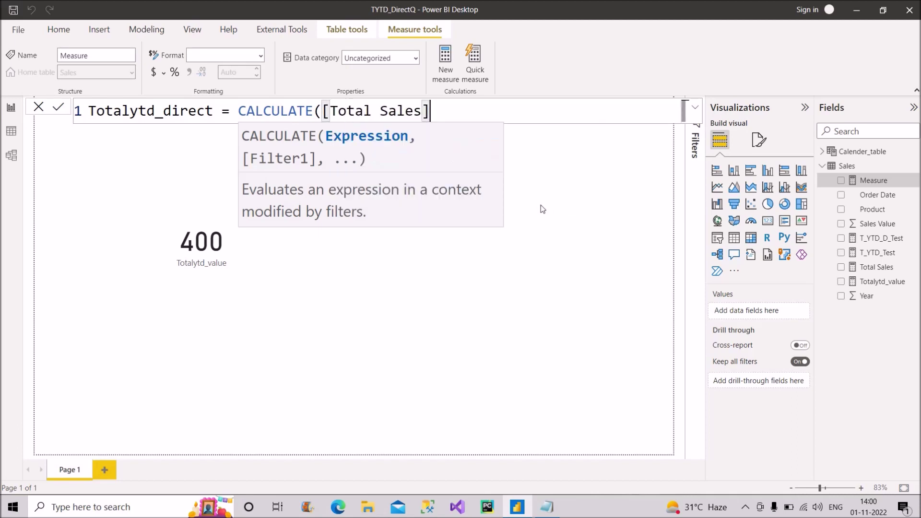
pyautogui.write(',')
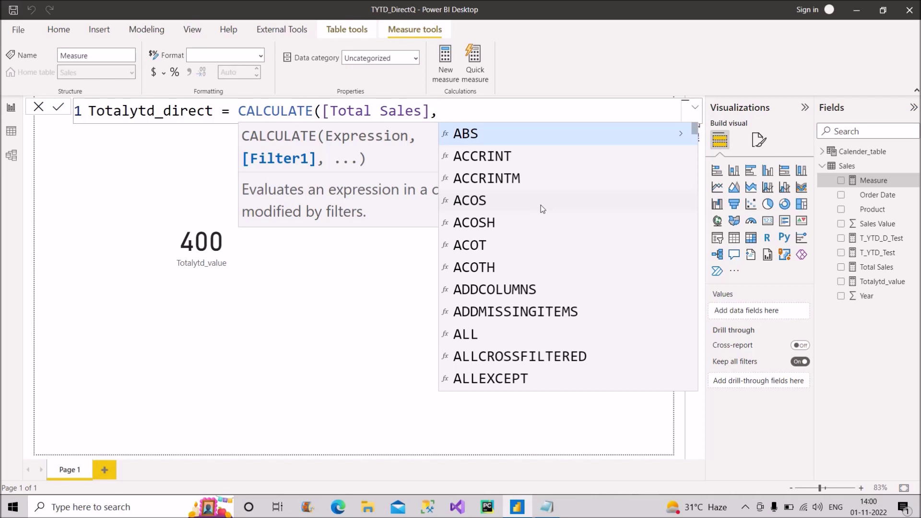
# Step: Add FILTER(Calender_table, as the filter argument and begin a year condition
pyautogui.write('filter')
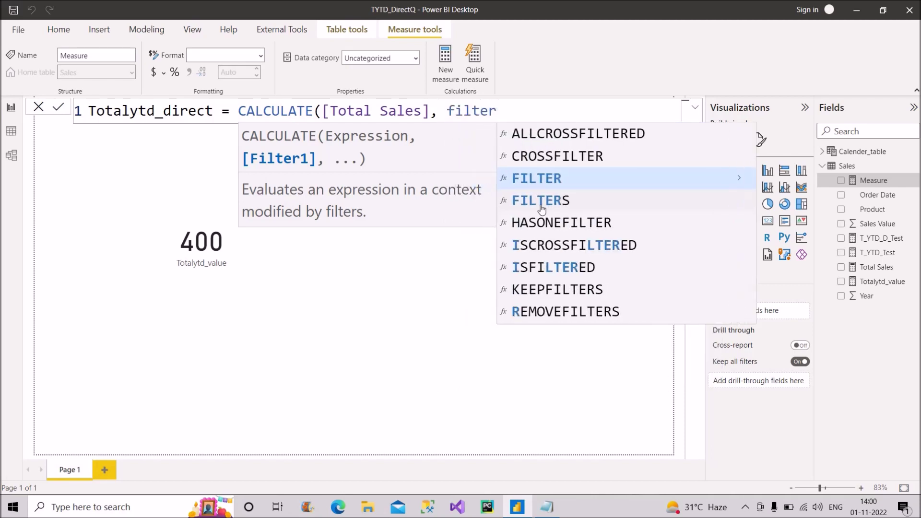
pyautogui.press('Tab')
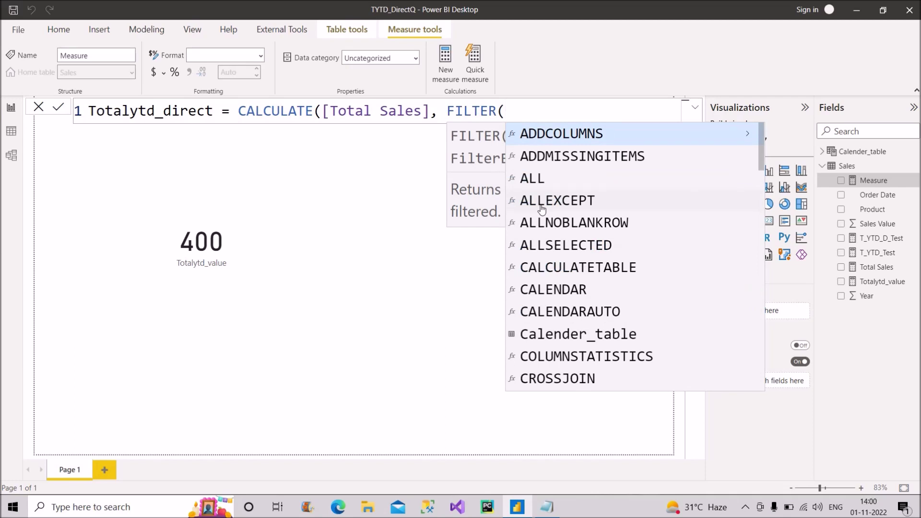
pyautogui.write('cale')
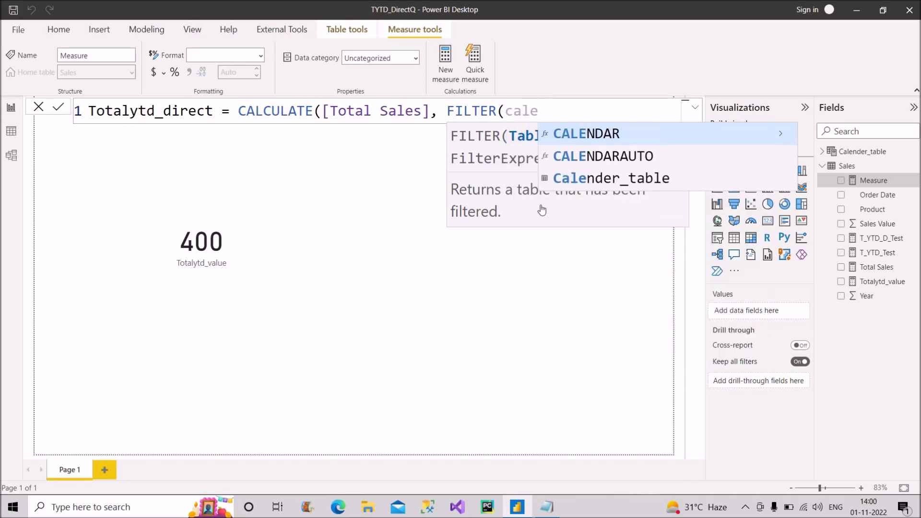
pyautogui.press('Down')
pyautogui.press('Down')
pyautogui.press('Tab')
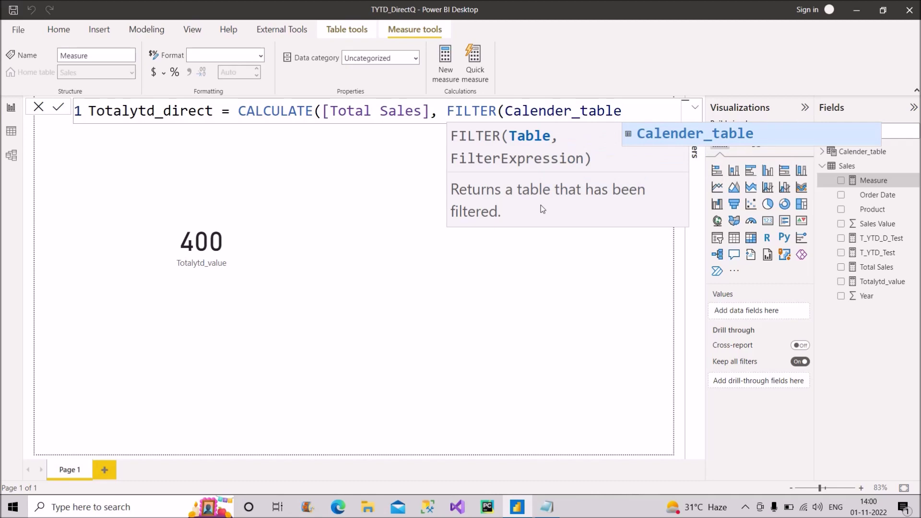
pyautogui.write(',')
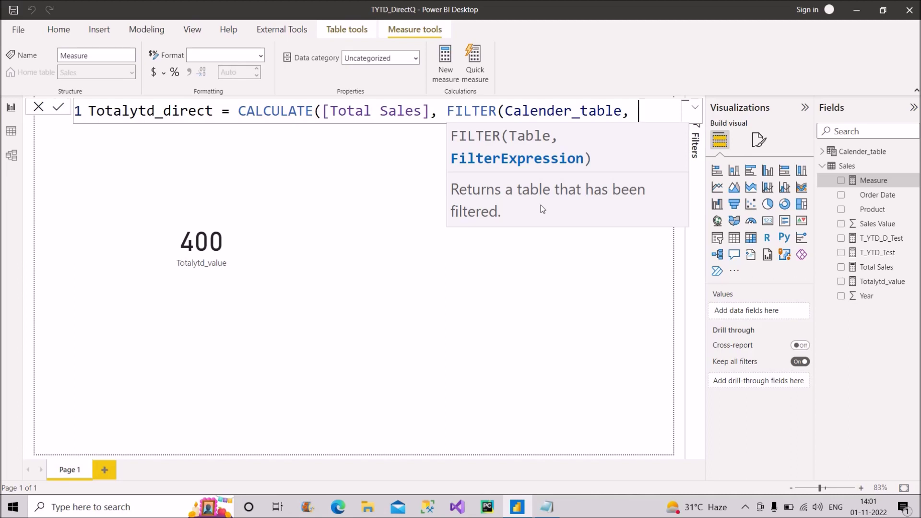
pyautogui.write('year')
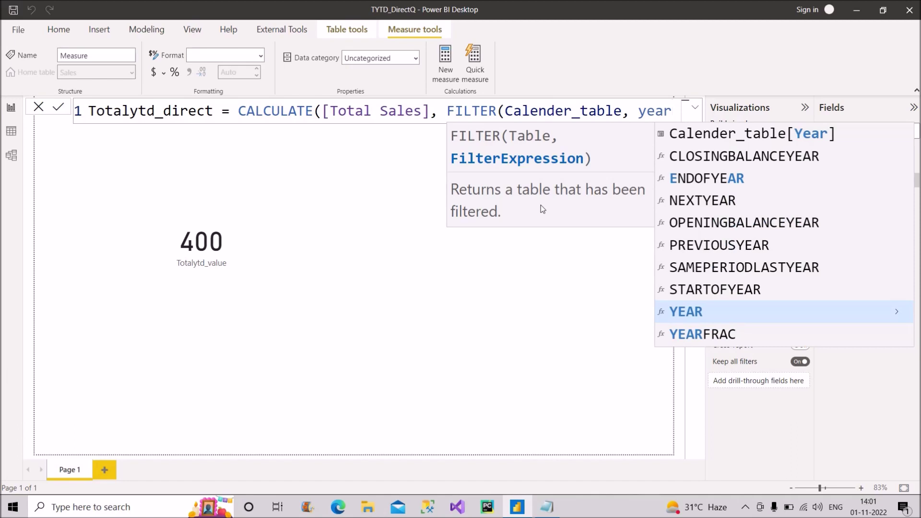
# Step: Add the condition Calender_table[Year] = MAX(Calender_table[Year]) and begin an && date clause
pyautogui.click(758, 138)
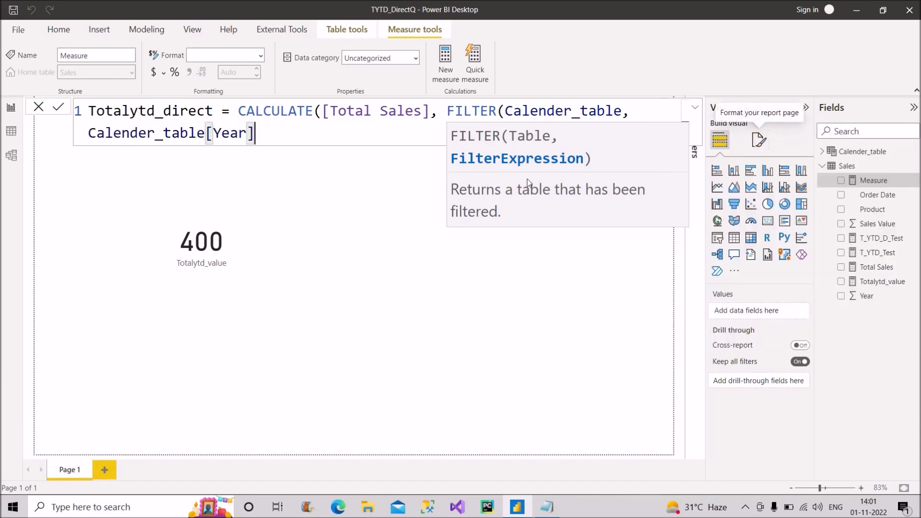
pyautogui.write('= ')
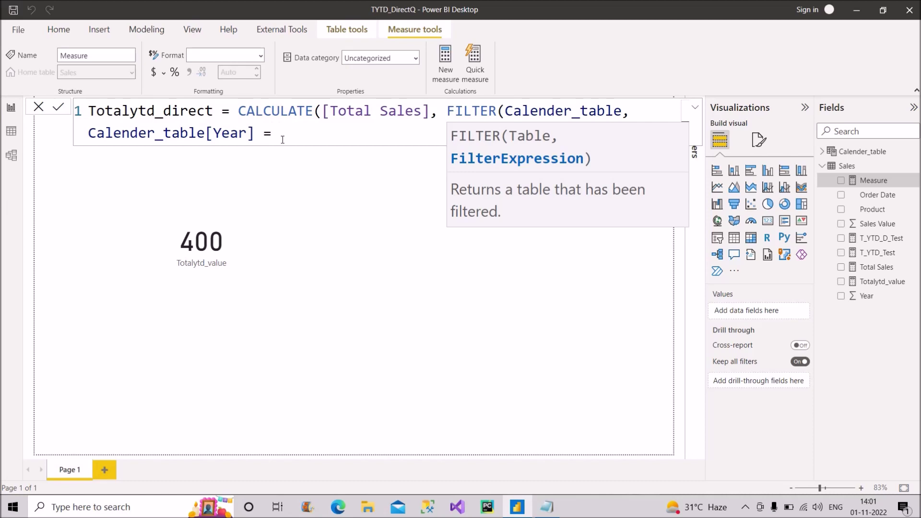
pyautogui.write('max')
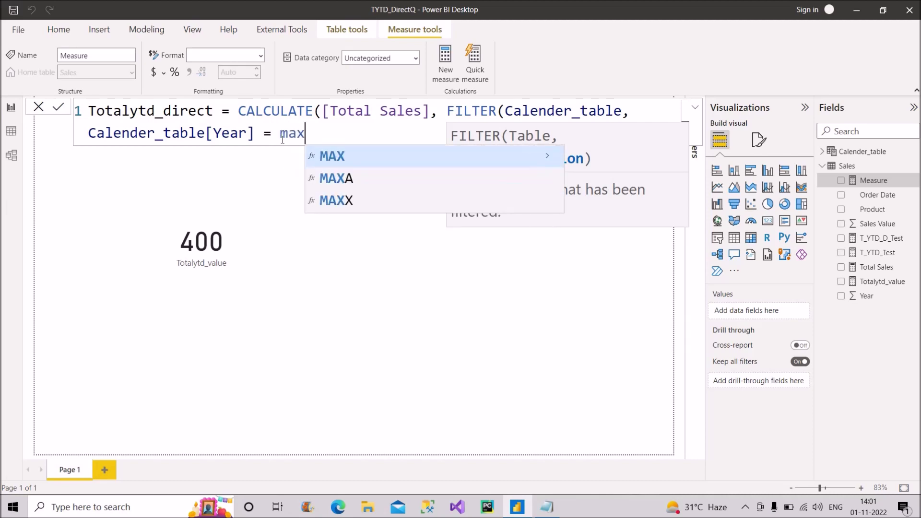
pyautogui.press('Tab')
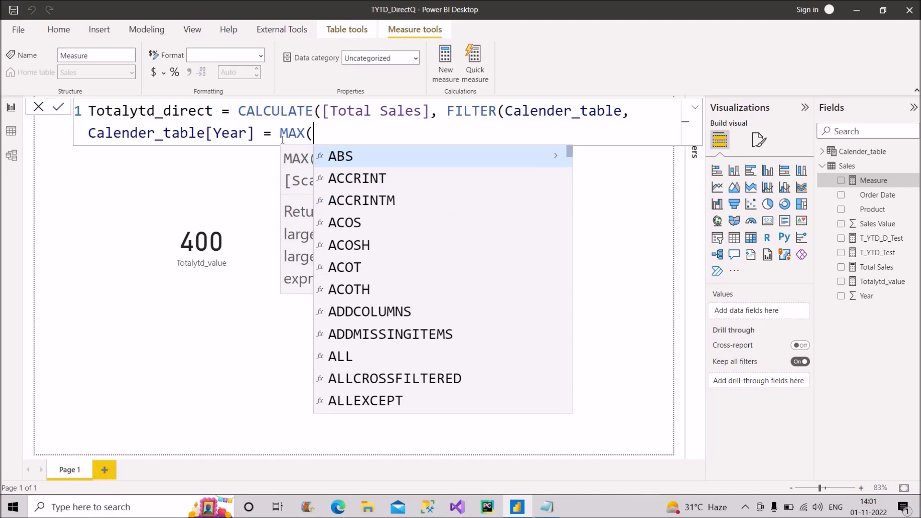
pyautogui.write('year')
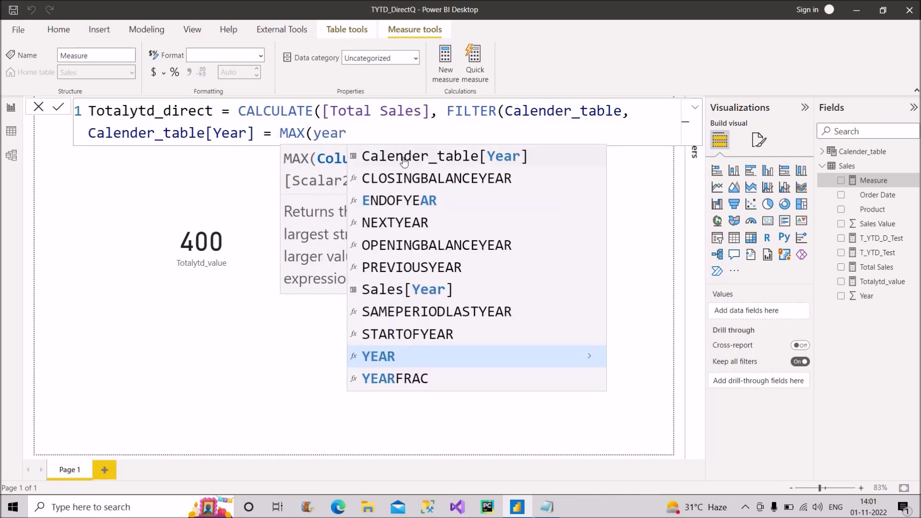
pyautogui.click(405, 156)
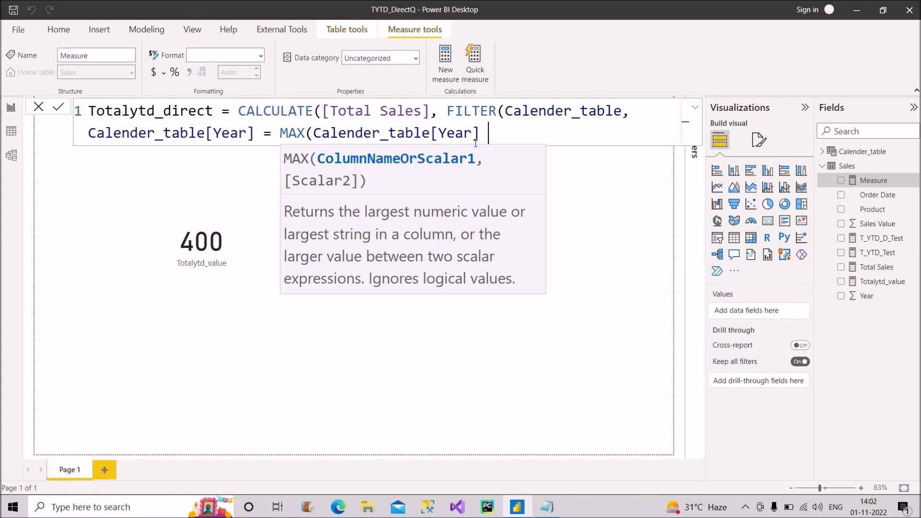
pyautogui.write('&& date')
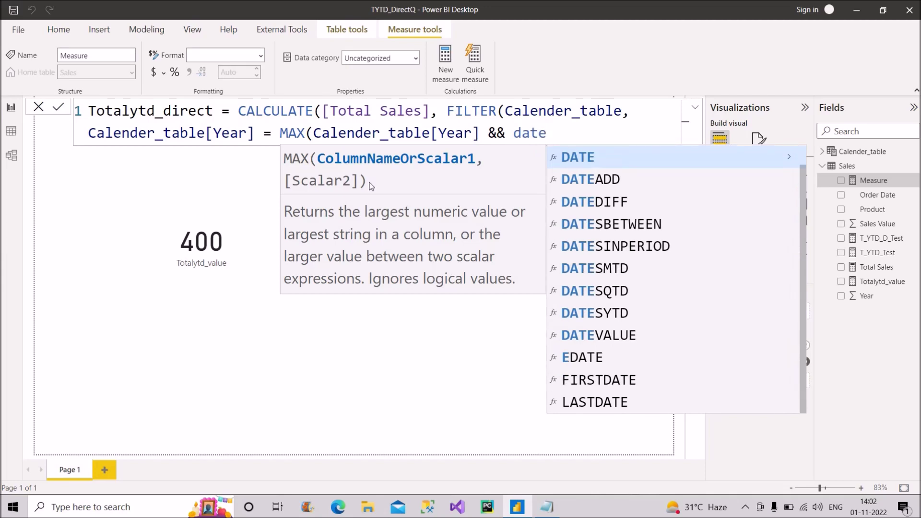
# Step: Add Calender_table[Date] <= MAX(Calender_table[Date]) and close all the formula's parentheses
pyautogui.click(636, 158)
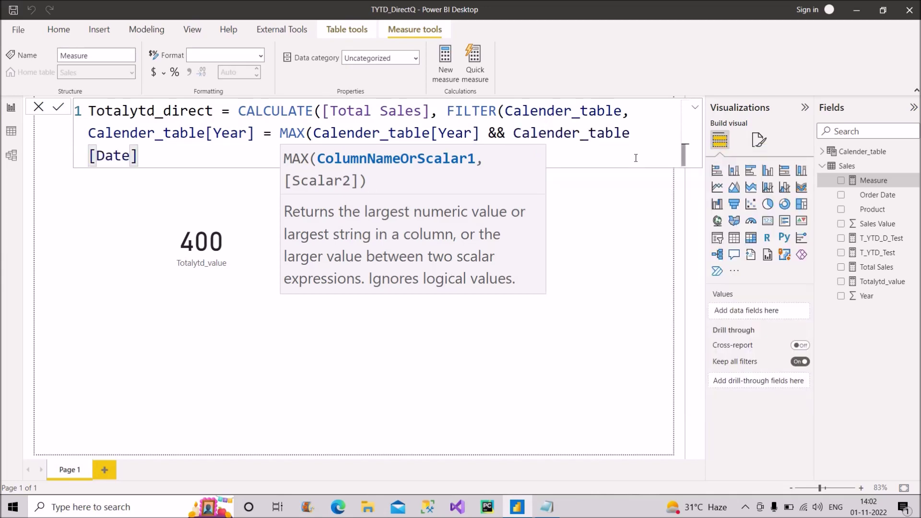
pyautogui.write('<= ')
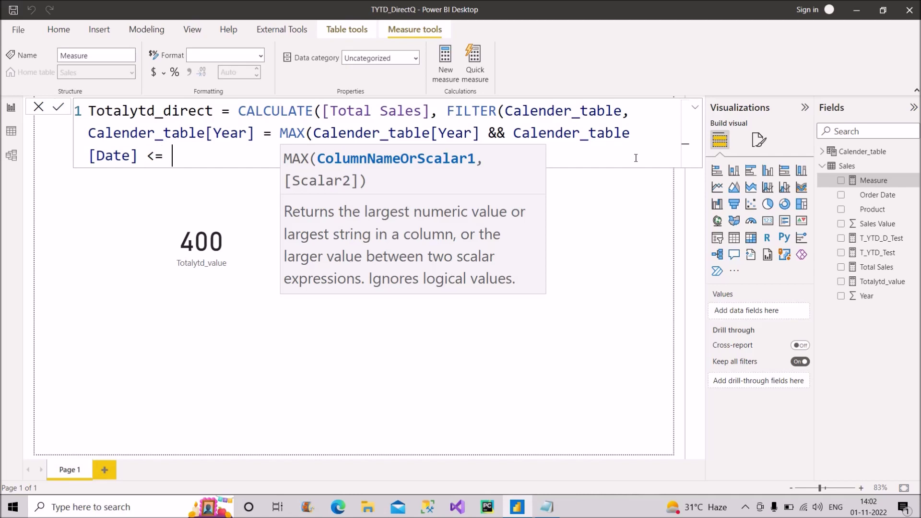
pyautogui.write('max')
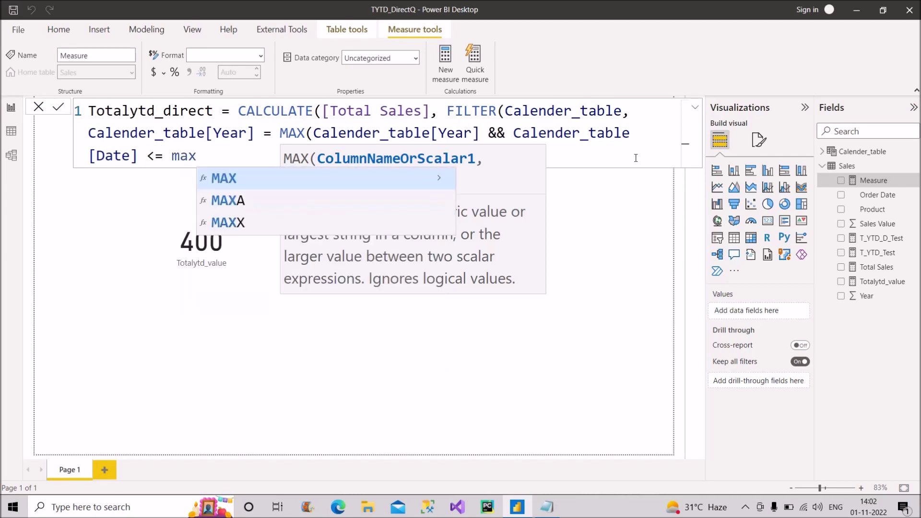
pyautogui.press('Tab')
pyautogui.write('date')
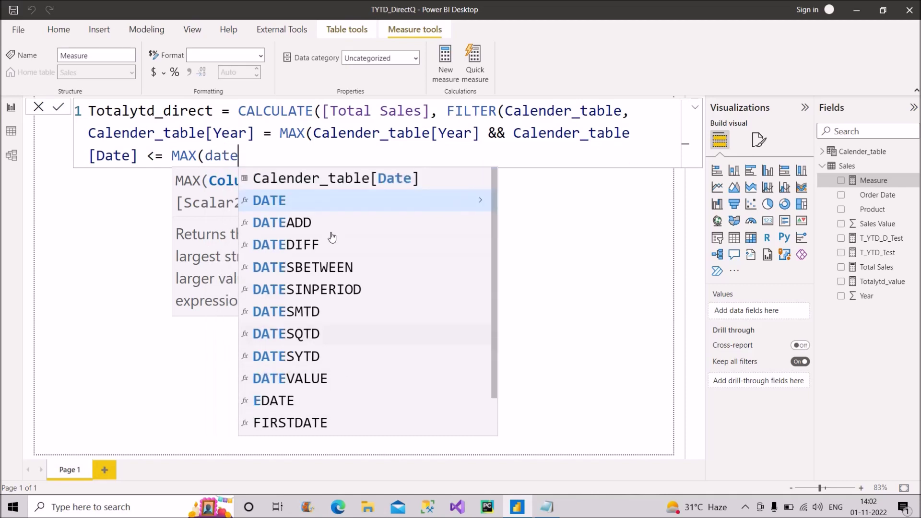
pyautogui.click(330, 179)
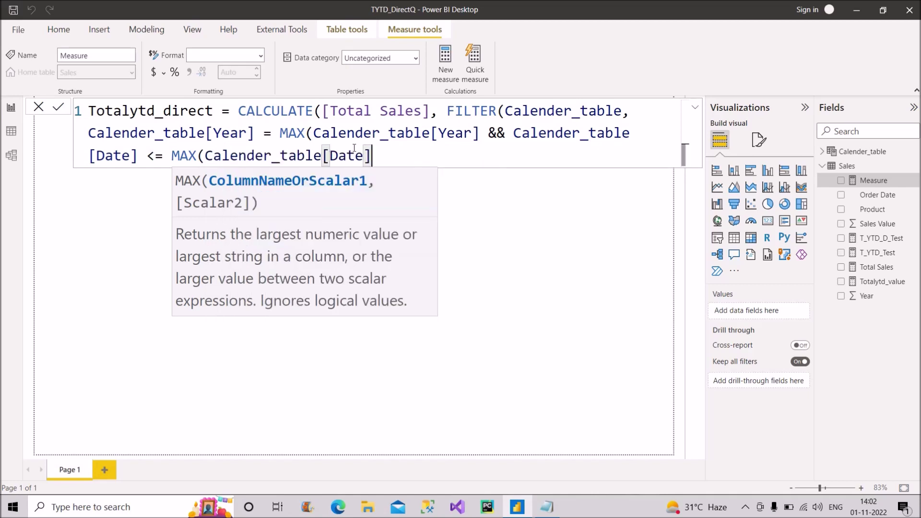
pyautogui.write('))')
pyautogui.click(390, 161)
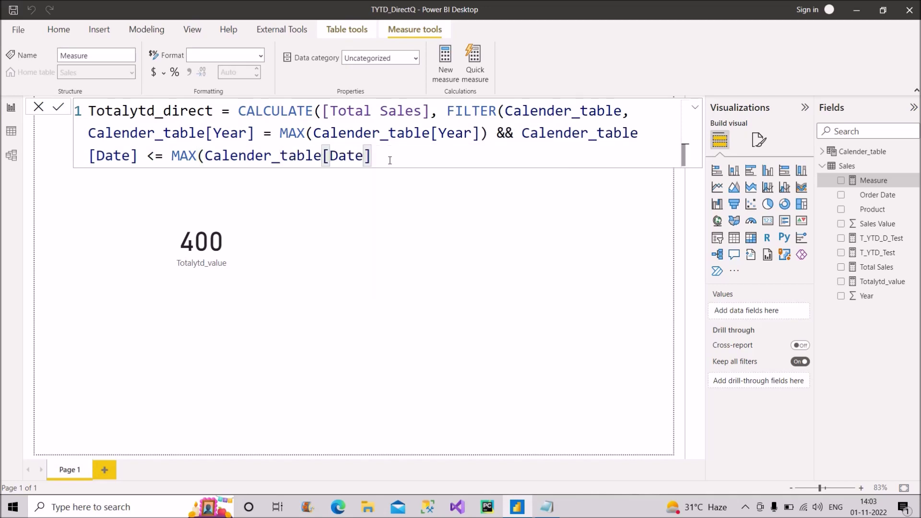
pyautogui.write('))')
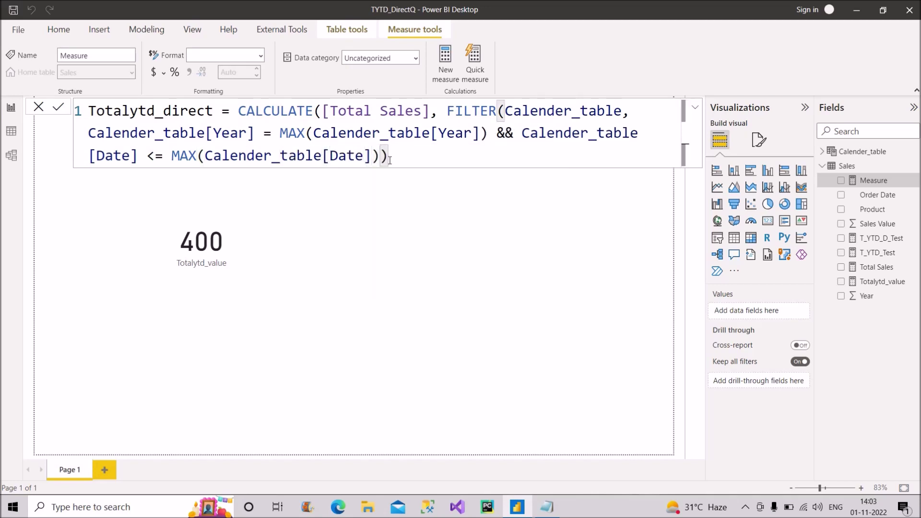
pyautogui.write(')')
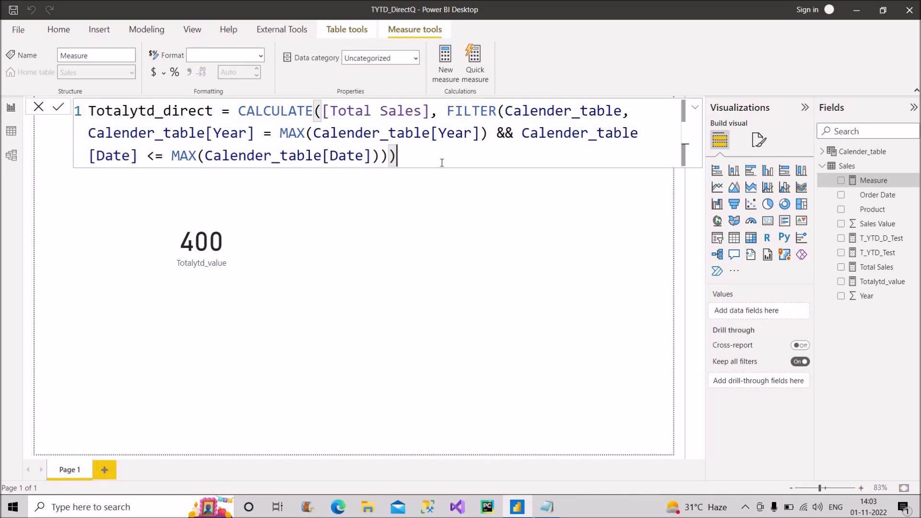
# Step: Commit Totalytd_direct and show it as a 400 card aligned beside the Totalytd_value card
pyautogui.click(491, 257)
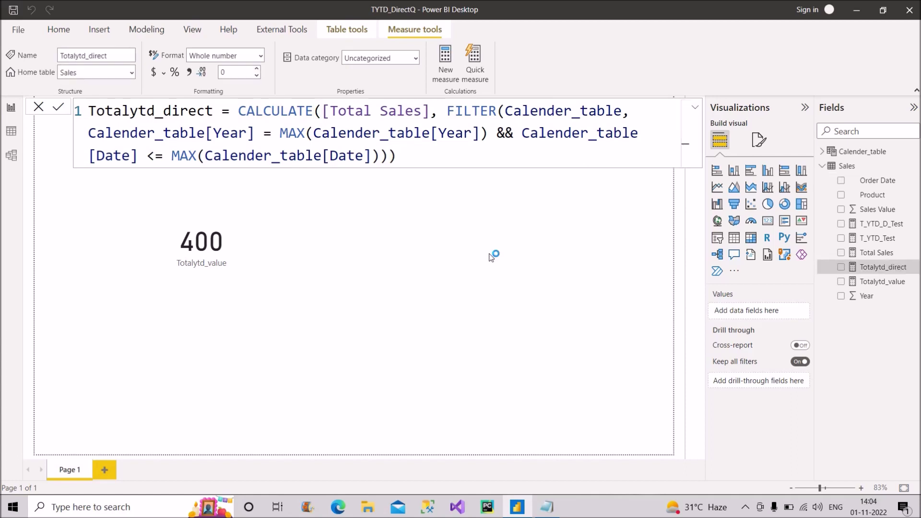
pyautogui.moveTo(879, 268); pyautogui.dragTo(505, 232)
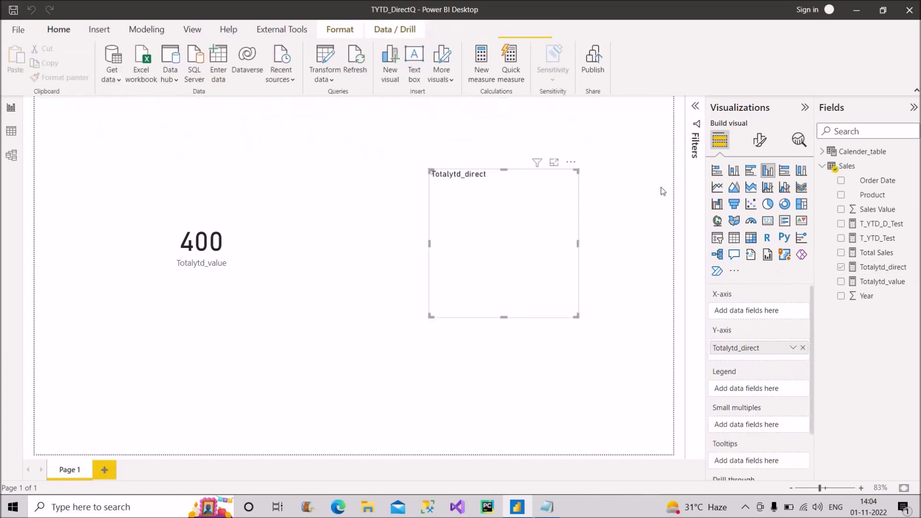
pyautogui.click(766, 223)
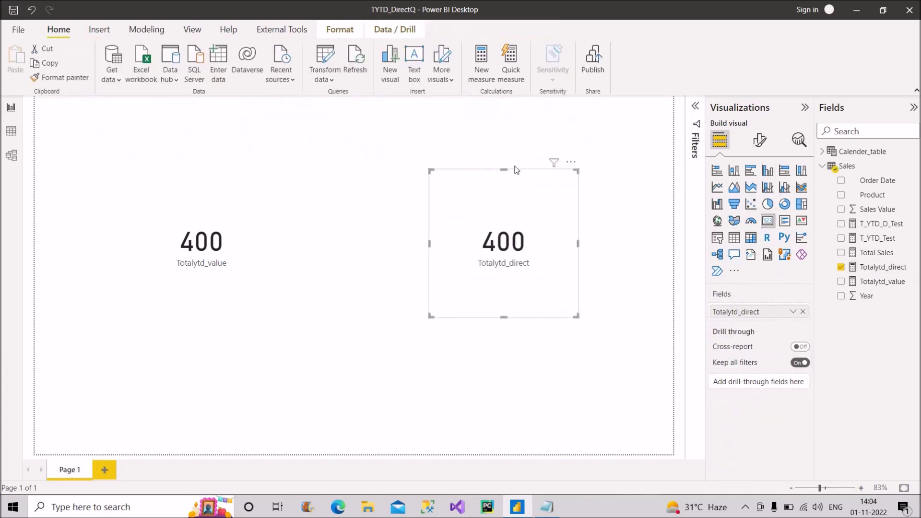
pyautogui.moveTo(503, 172); pyautogui.dragTo(504, 203)
pyautogui.moveTo(504, 244); pyautogui.dragTo(502, 226)
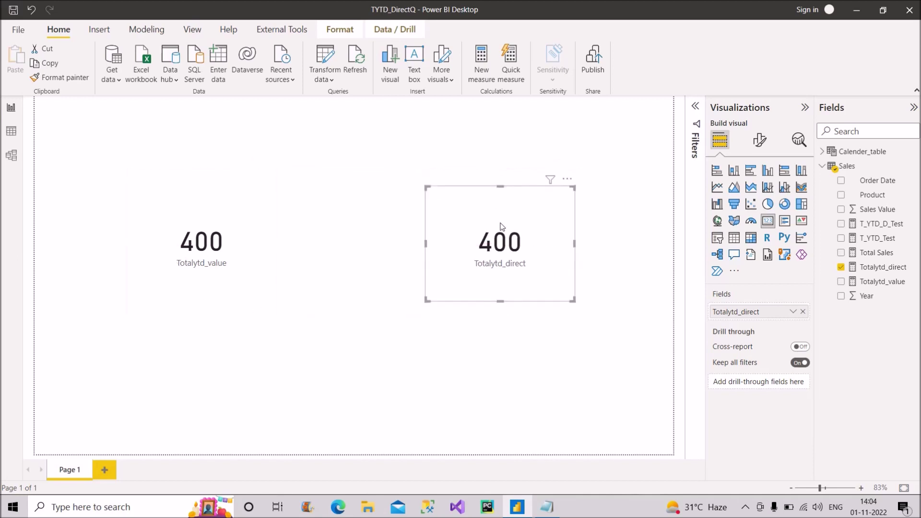
pyautogui.click(876, 267)
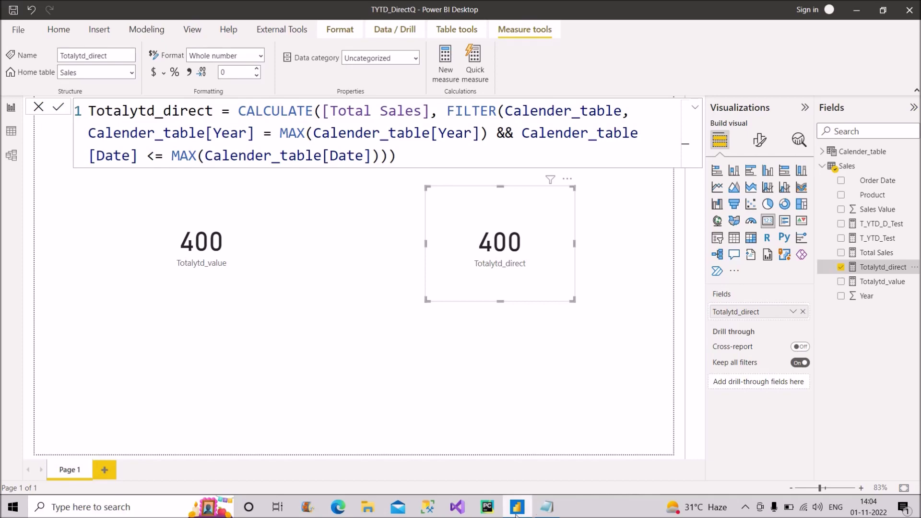
# Step: In Notepad, highlight the TotalMTD name and its Calender_table[Month] = MAX(Calender_table[Month]) condition
pyautogui.click(547, 507)
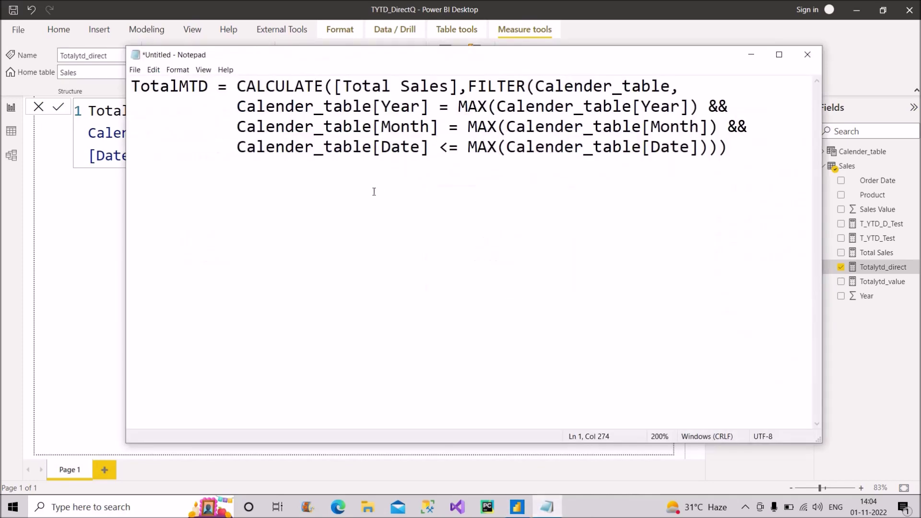
pyautogui.moveTo(210, 86); pyautogui.dragTo(135, 87)
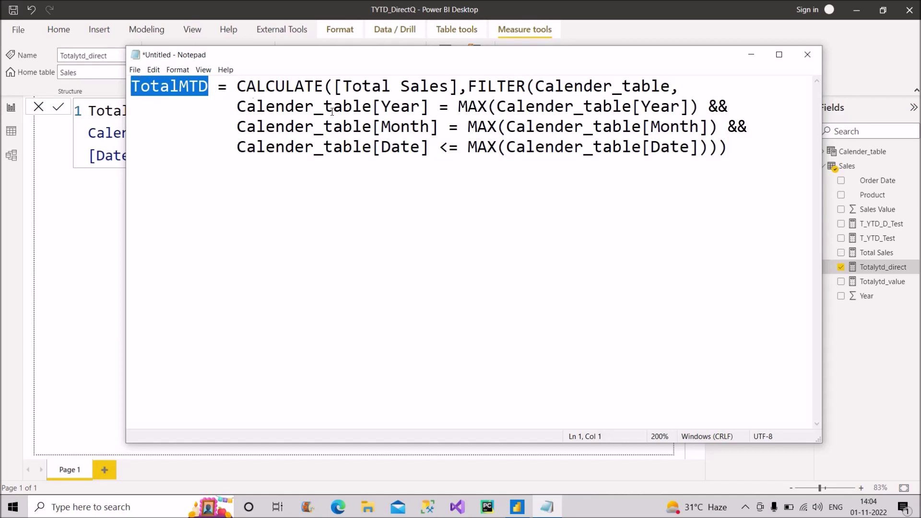
pyautogui.click(235, 126)
pyautogui.doubleClick(235, 126)
pyautogui.click(236, 126)
pyautogui.moveTo(235, 126); pyautogui.dragTo(685, 129)
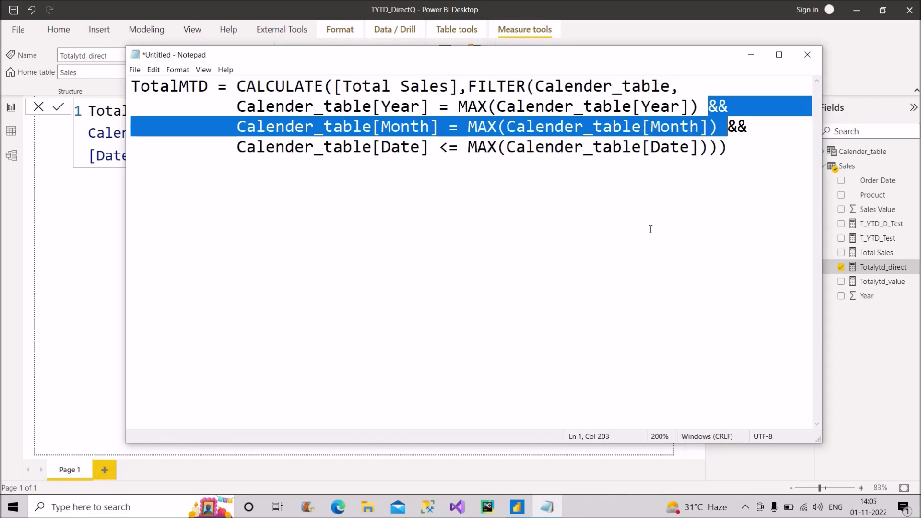